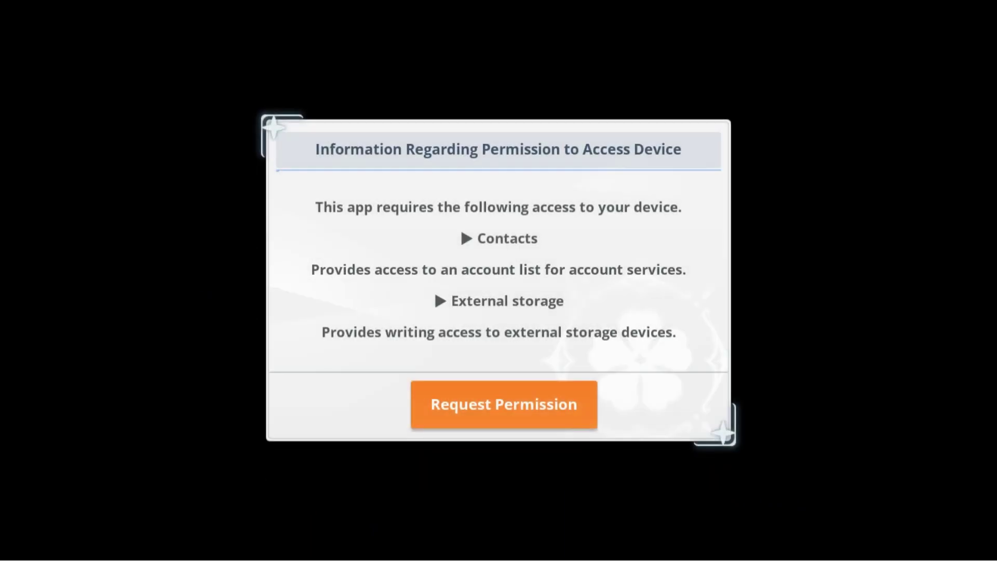
# Step: Grant Black Clover M contacts and media permissions, then accept all terms and start
pyautogui.click(450, 405)
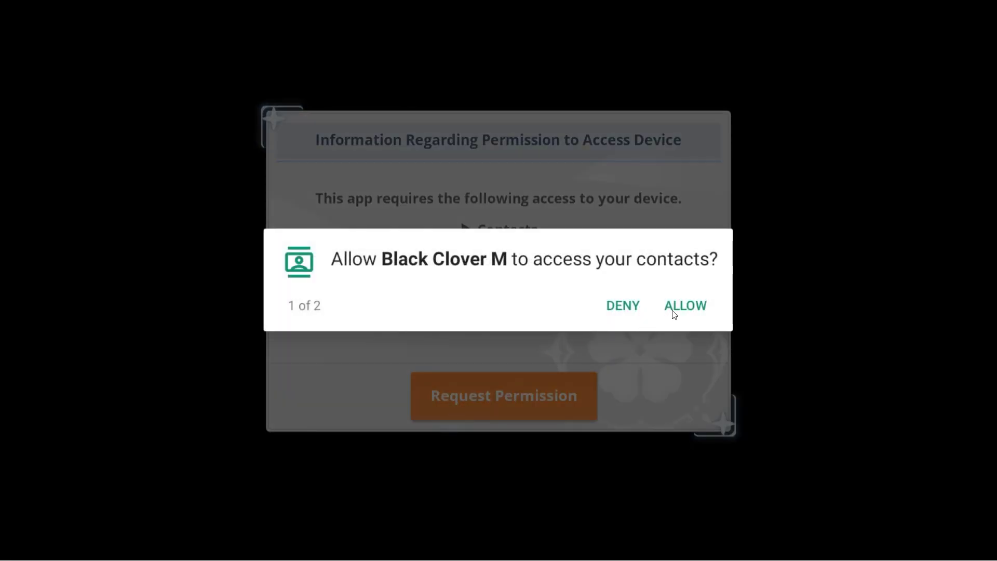
pyautogui.click(676, 312)
pyautogui.click(701, 306)
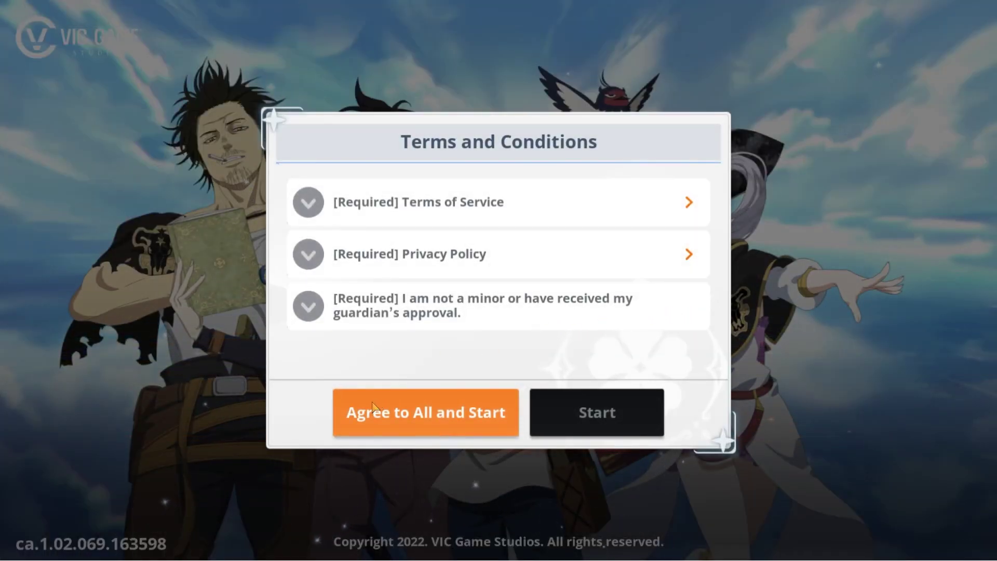
pyautogui.click(380, 407)
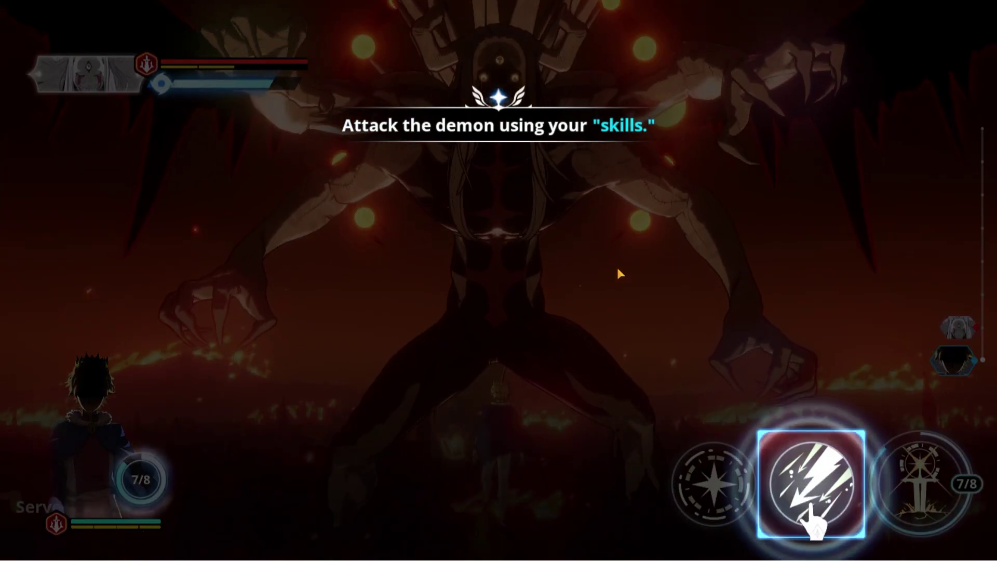
# Step: Use the highlighted attack skill on the demon
pyautogui.click(796, 474)
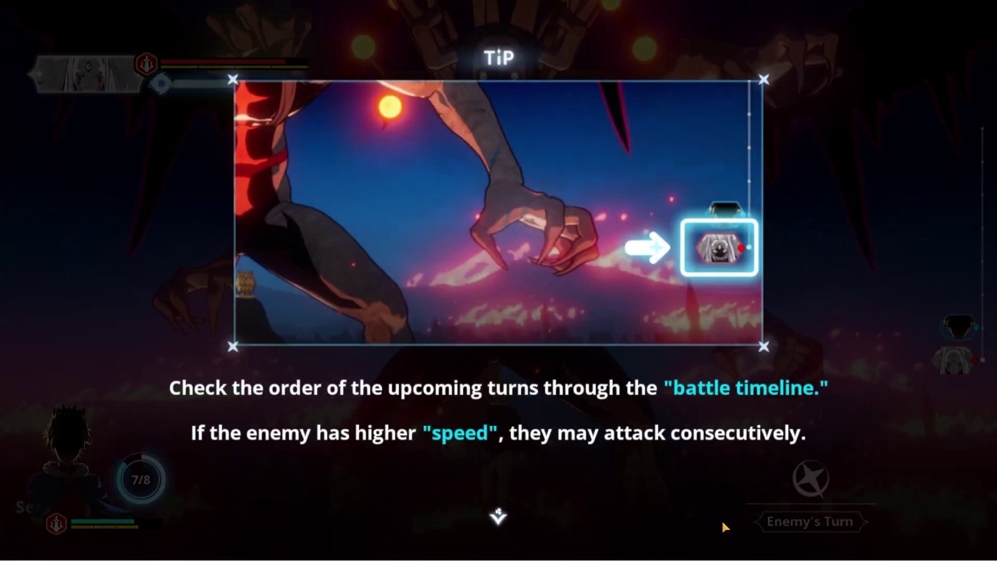
# Step: Dismiss the battle timeline tip and continue the boss battle
pyautogui.click(524, 473)
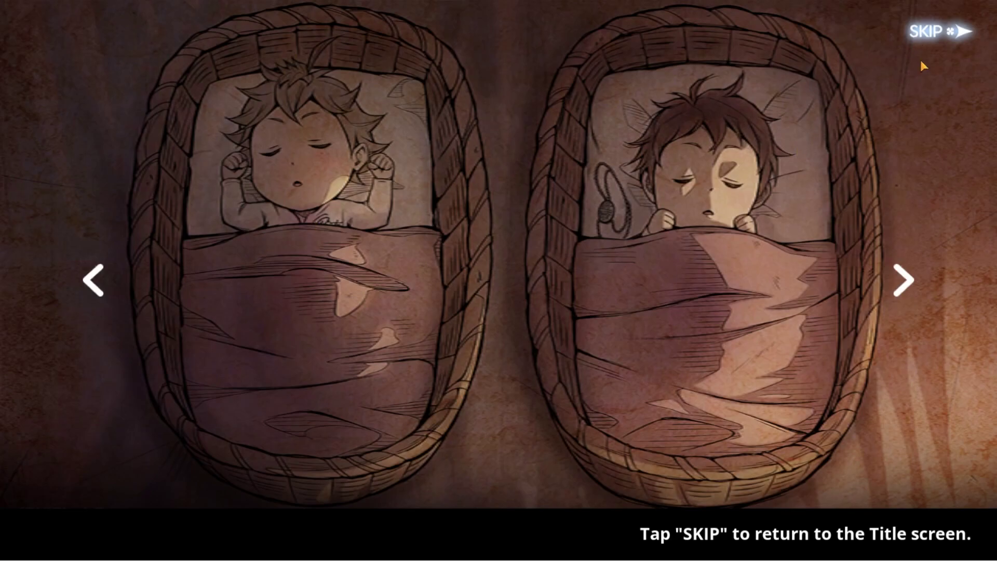
# Step: Skip the rest of the prologue and confirm skipping the prologue battle
pyautogui.click(941, 47)
pyautogui.click(495, 395)
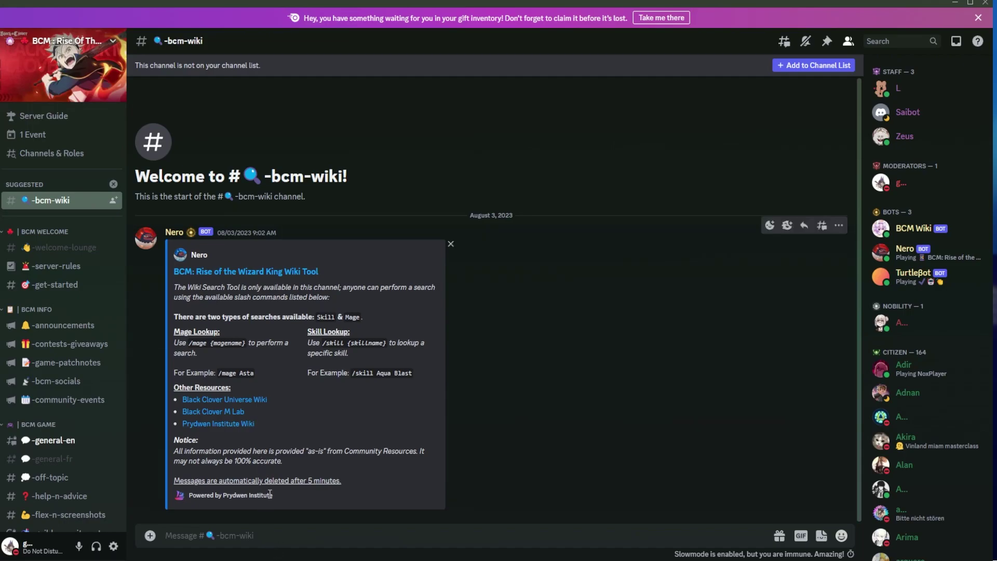
# Step: Send the /mage lookup for Asta to the wiki bot
pyautogui.click(362, 530)
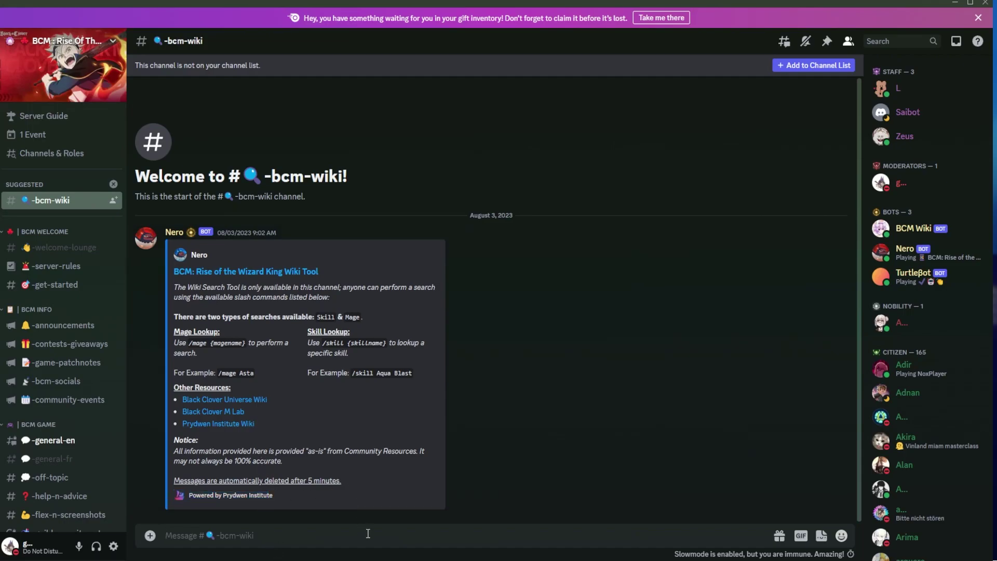
pyautogui.write('/')
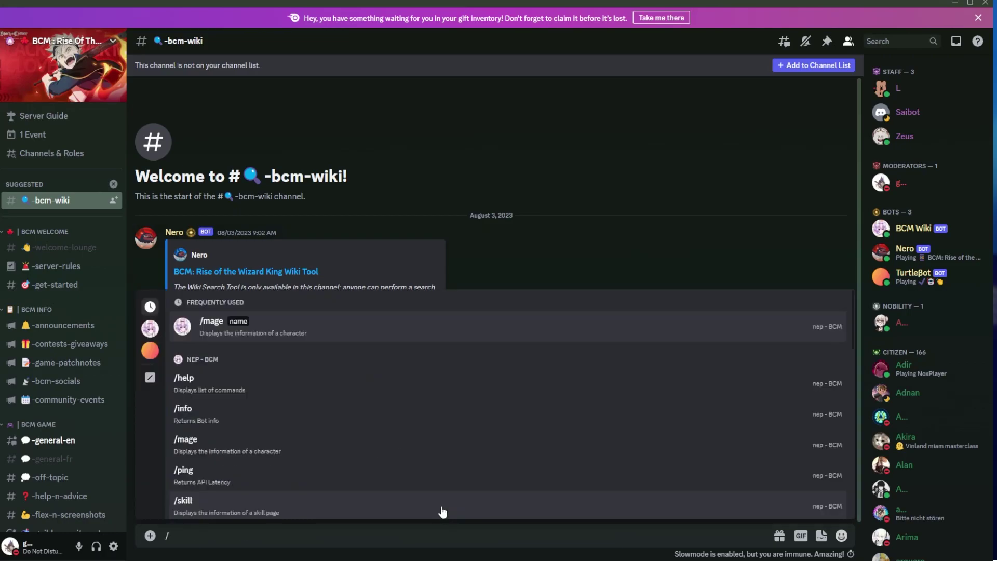
pyautogui.write('mage')
pyautogui.press('Tab')
pyautogui.write('ast')
pyautogui.press('Return')
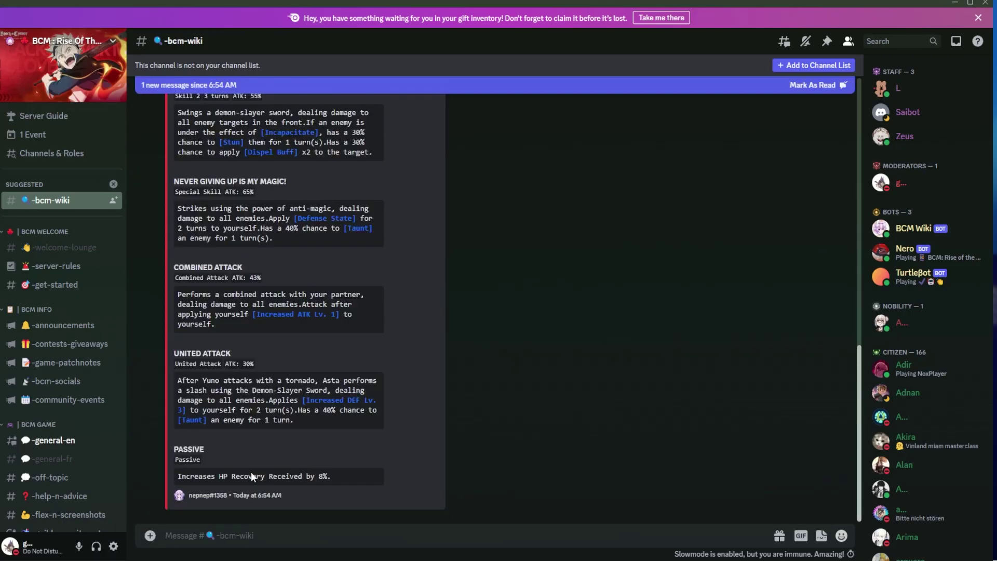
pyautogui.scroll(3, 240, 426)
pyautogui.scroll(3, 240, 426)
pyautogui.moveTo(312, 312)
pyautogui.scroll(1, 241, 427)
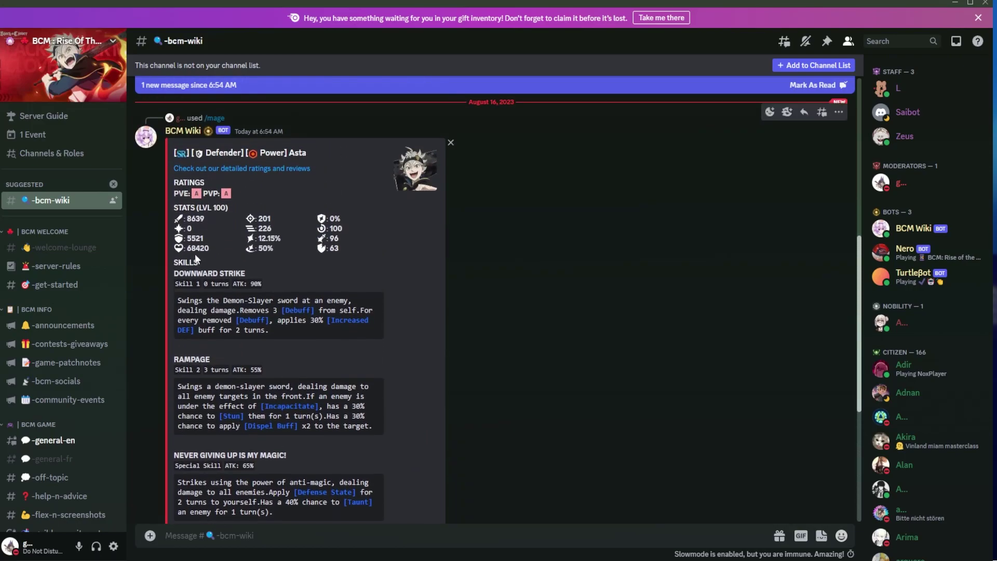
# Step: Read through Asta's reply, highlighting the stats block and passive skill description
pyautogui.moveTo(177, 217)
pyautogui.mouseDown()
pyautogui.moveTo(344, 248)
pyautogui.moveTo(166, 224)
pyautogui.mouseUp()
pyautogui.click(348, 249)
pyautogui.click(186, 284)
pyautogui.scroll(1, 186, 284)
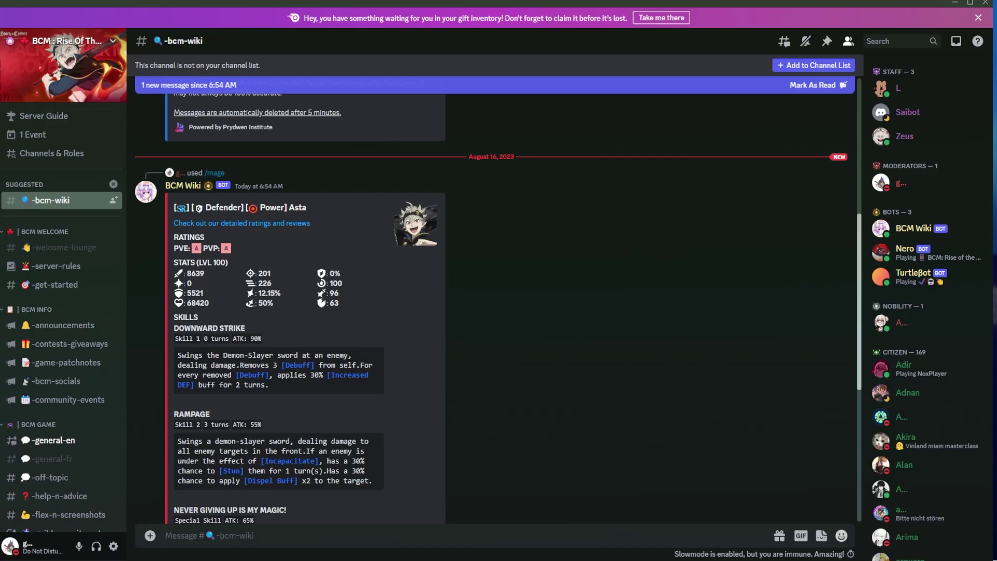
pyautogui.scroll(-2, 273, 417)
pyautogui.scroll(-2, 265, 389)
pyautogui.scroll(-1, 240, 346)
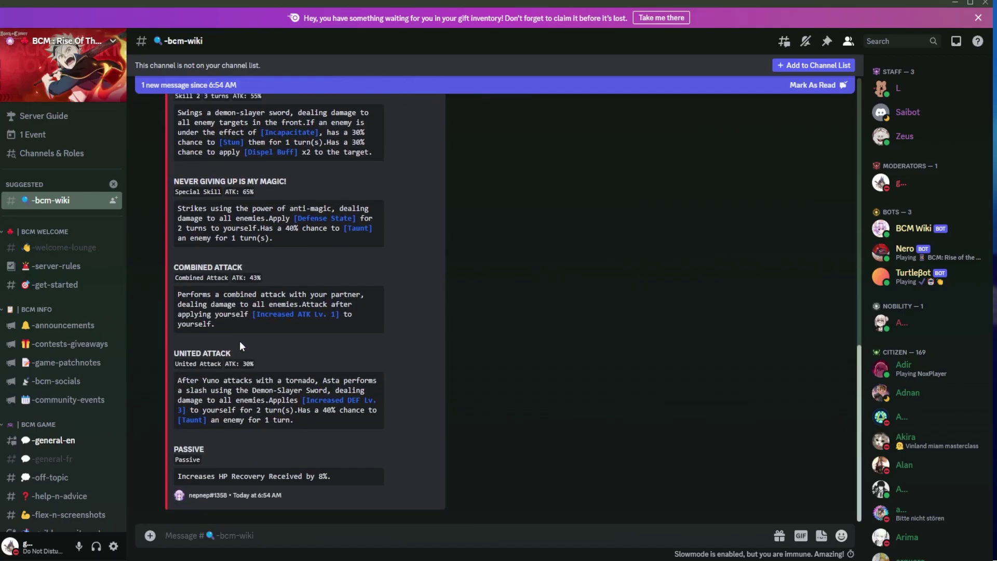
pyautogui.moveTo(179, 476); pyautogui.dragTo(315, 473)
pyautogui.click(279, 549)
pyautogui.write('/')
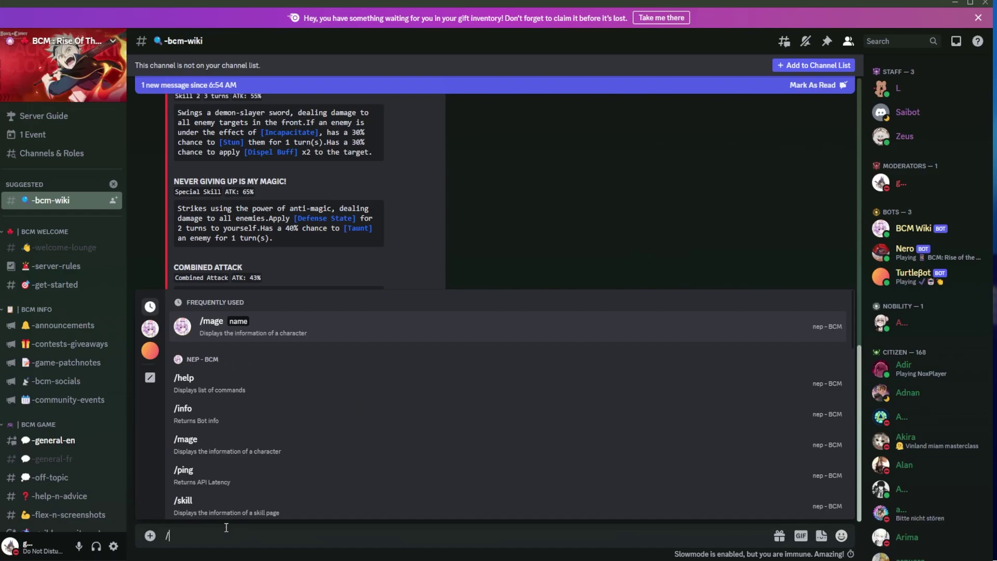
pyautogui.write('skill')
# Step: Send a /skill lookup for 'never giving up is my mag'
pyautogui.press('BackSpace')
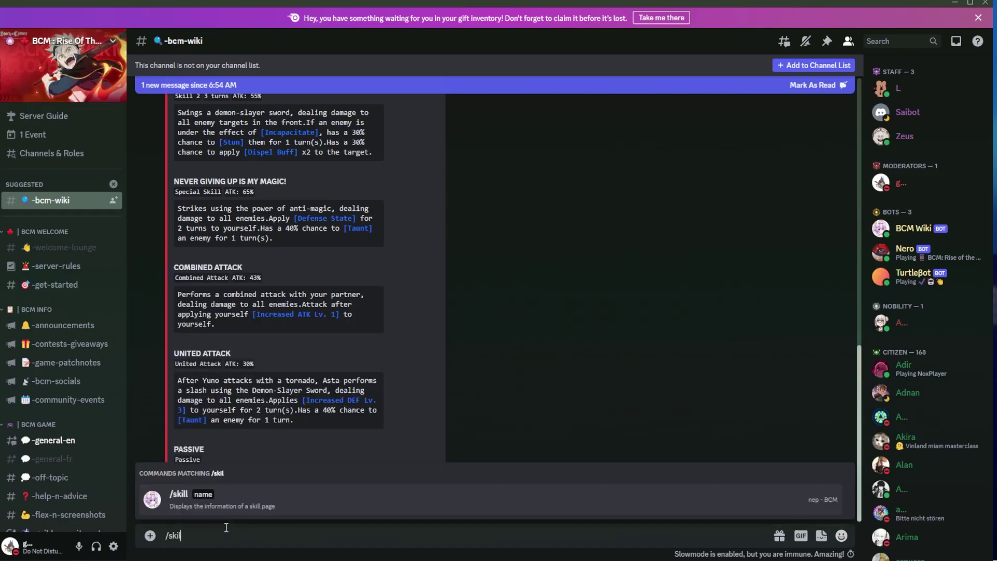
pyautogui.write('l')
pyautogui.press('Tab')
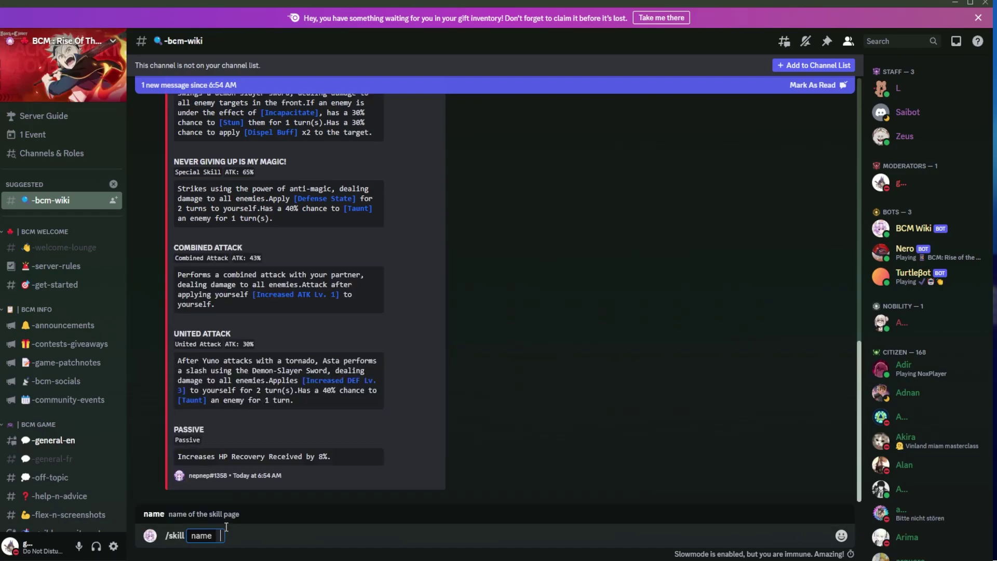
pyautogui.scroll(2, 308, 328)
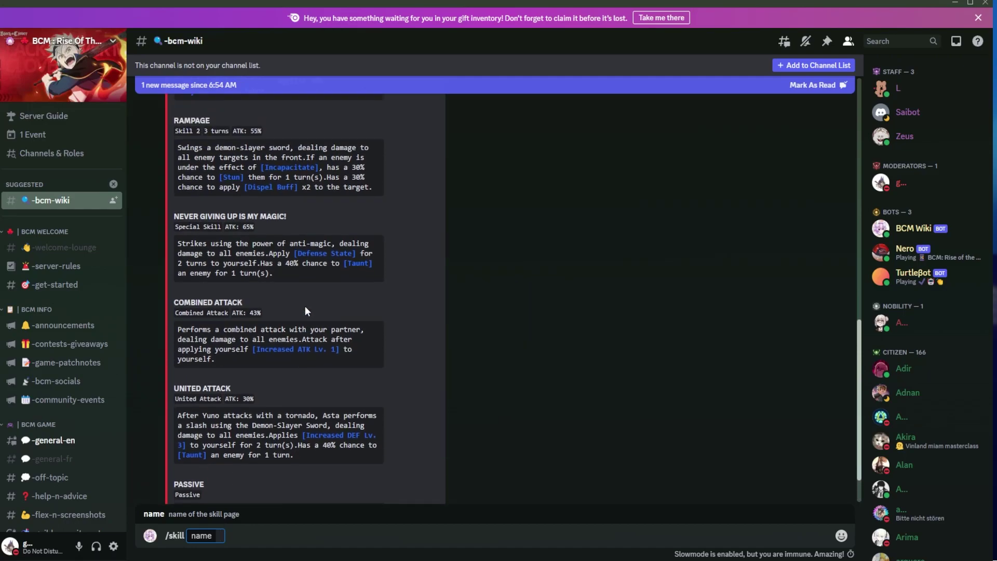
pyautogui.write('nev')
pyautogui.write('er giving up is my mag')
pyautogui.press('Return')
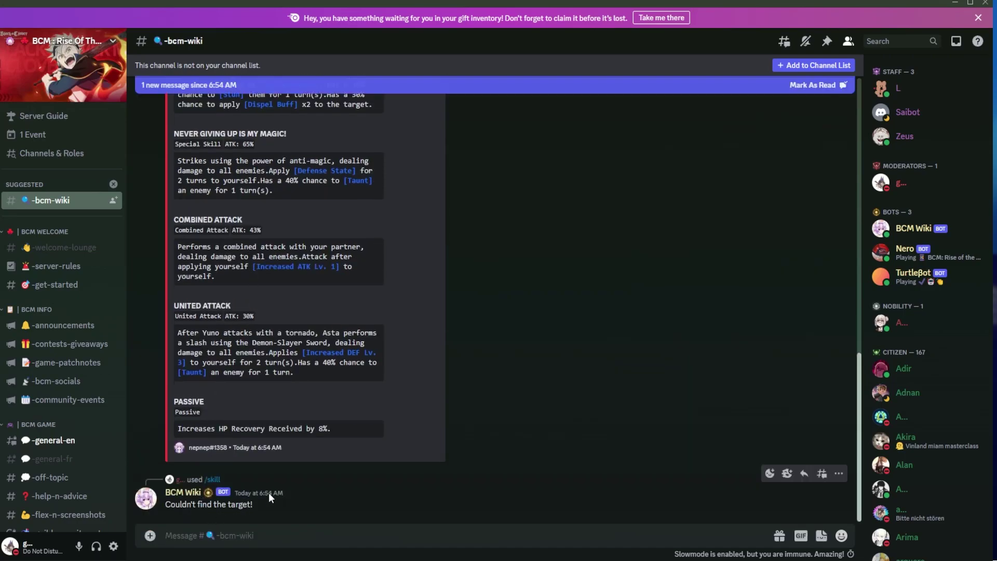
pyautogui.scroll(2, 268, 493)
pyautogui.scroll(2, 270, 492)
pyautogui.scroll(3, 270, 492)
pyautogui.scroll(3, 269, 492)
pyautogui.scroll(2, 270, 491)
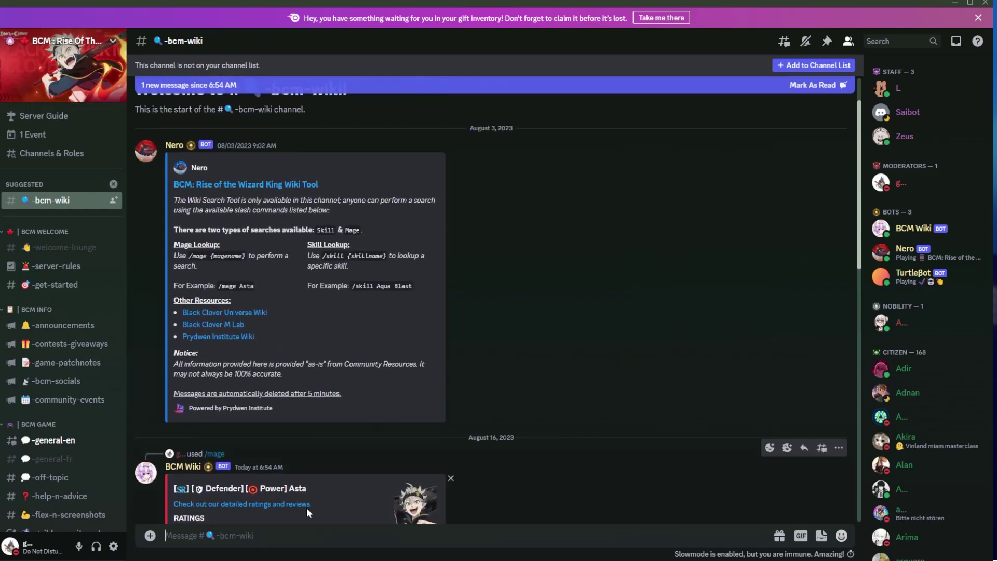
pyautogui.write('/')
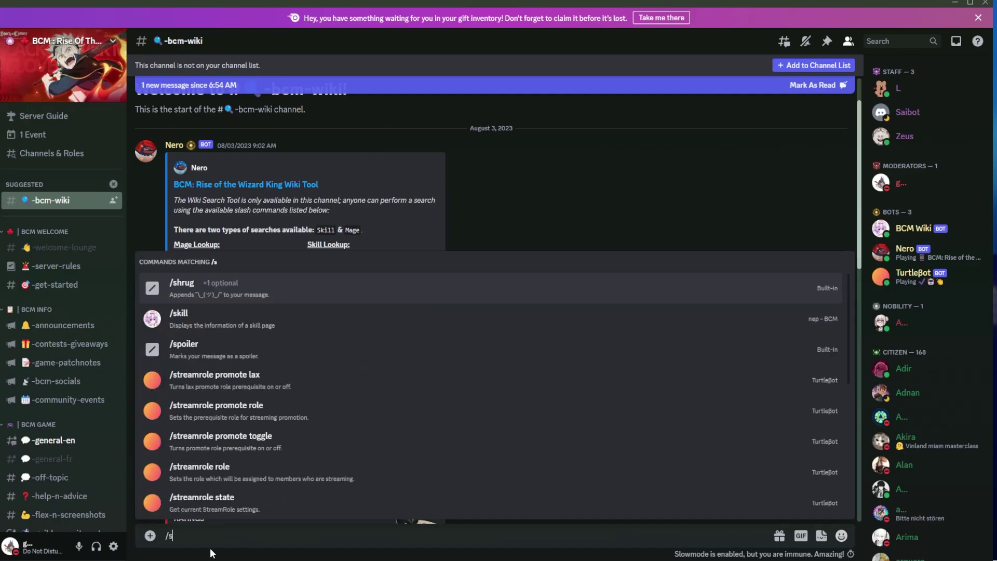
pyautogui.write('skill')
# Step: Send a /skill lookup for Aqua Blast and highlight its passive's 10% accuracy value
pyautogui.press('Tab')
pyautogui.write('Aqua ')
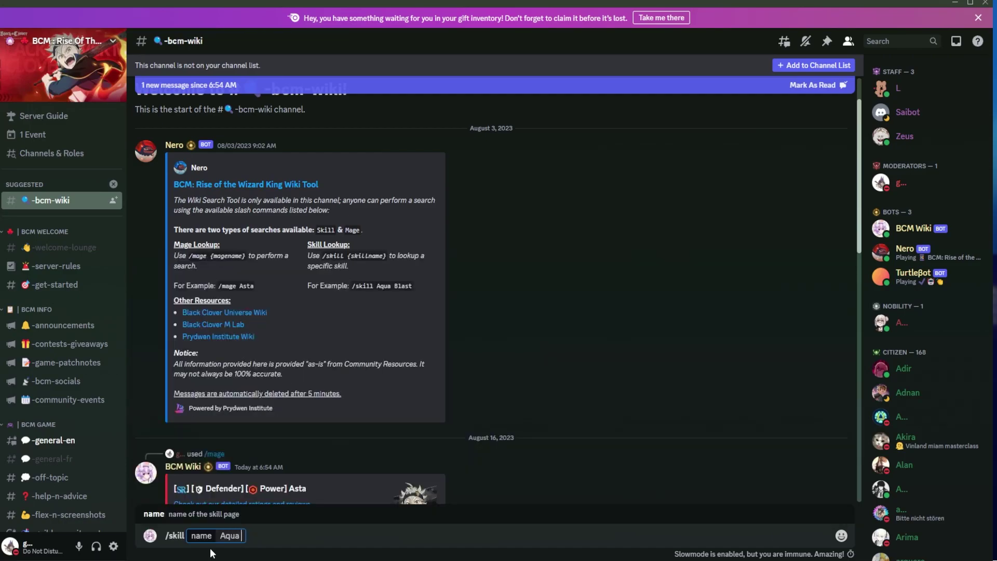
pyautogui.write('Blas')
pyautogui.press('Return')
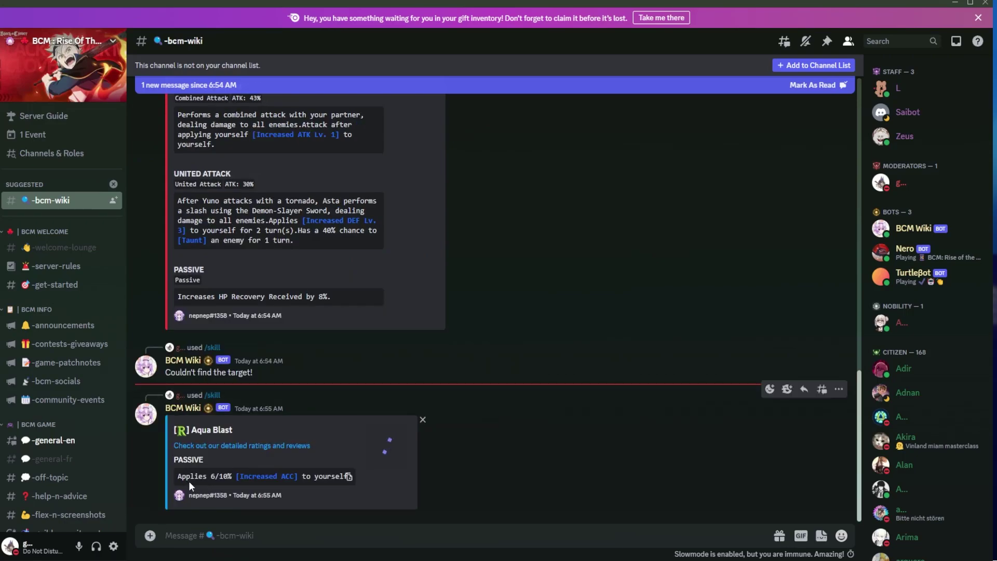
pyautogui.scroll(3, 168, 436)
pyautogui.scroll(5, 171, 430)
pyautogui.scroll(5, 175, 425)
pyautogui.scroll(5, 176, 422)
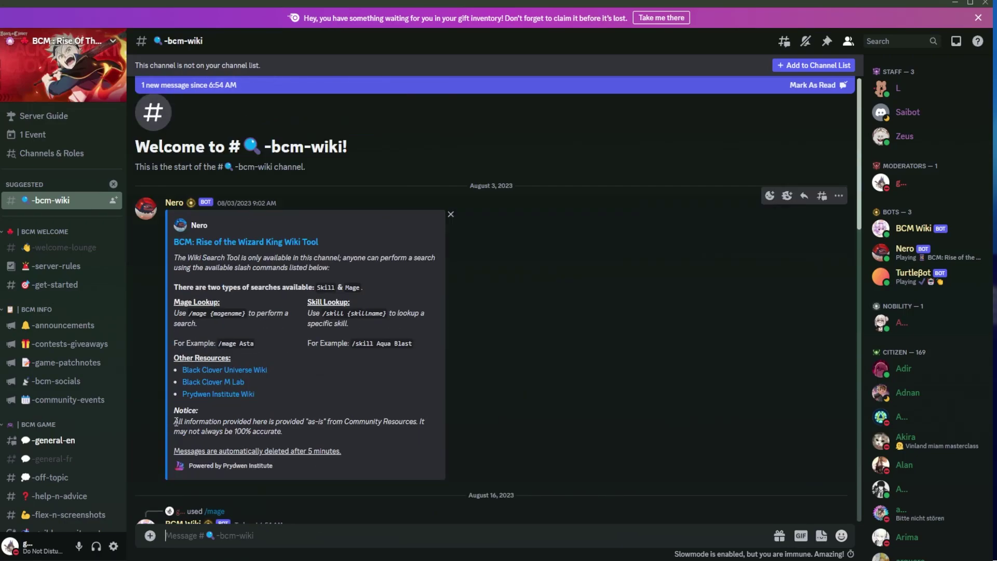
pyautogui.scroll(-15, 277, 460)
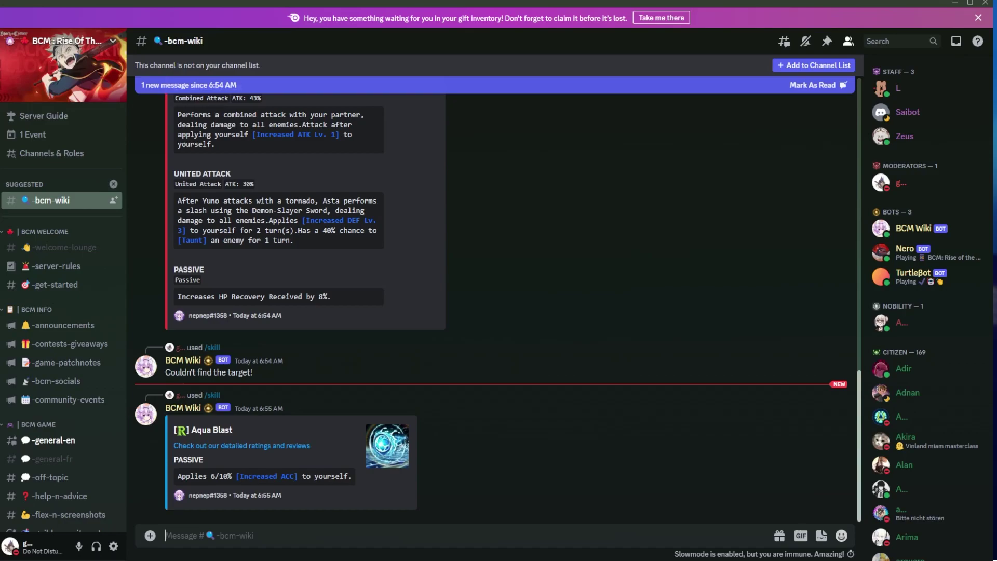
pyautogui.moveTo(312, 460)
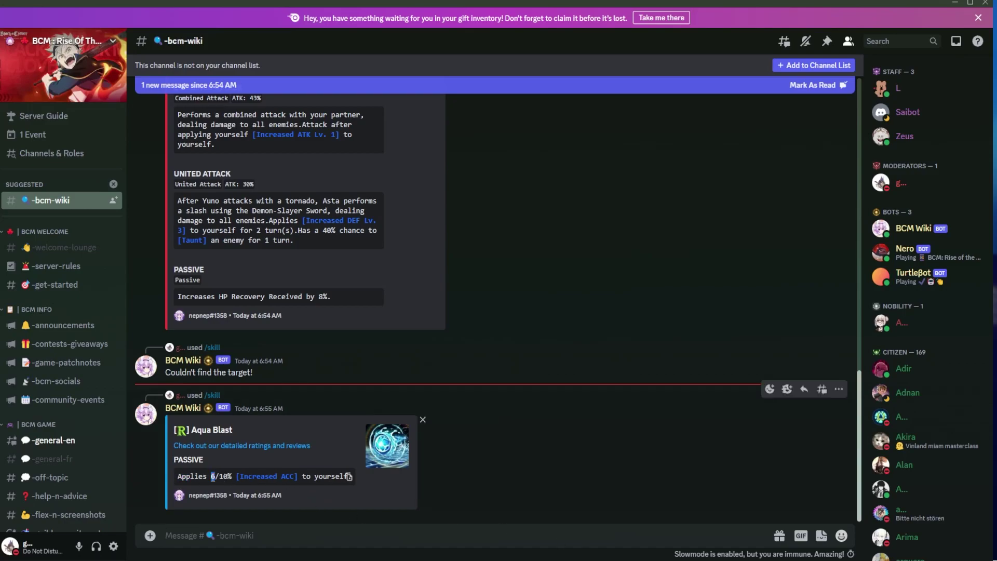
pyautogui.moveTo(219, 477); pyautogui.dragTo(231, 479)
pyautogui.scroll(5, 231, 372)
pyautogui.scroll(3, 230, 370)
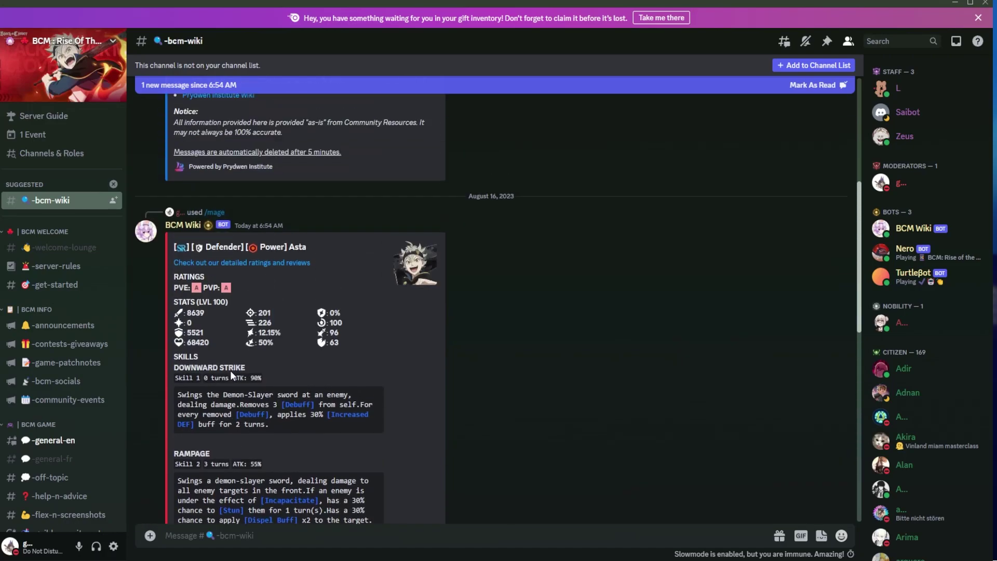
pyautogui.scroll(4, 236, 376)
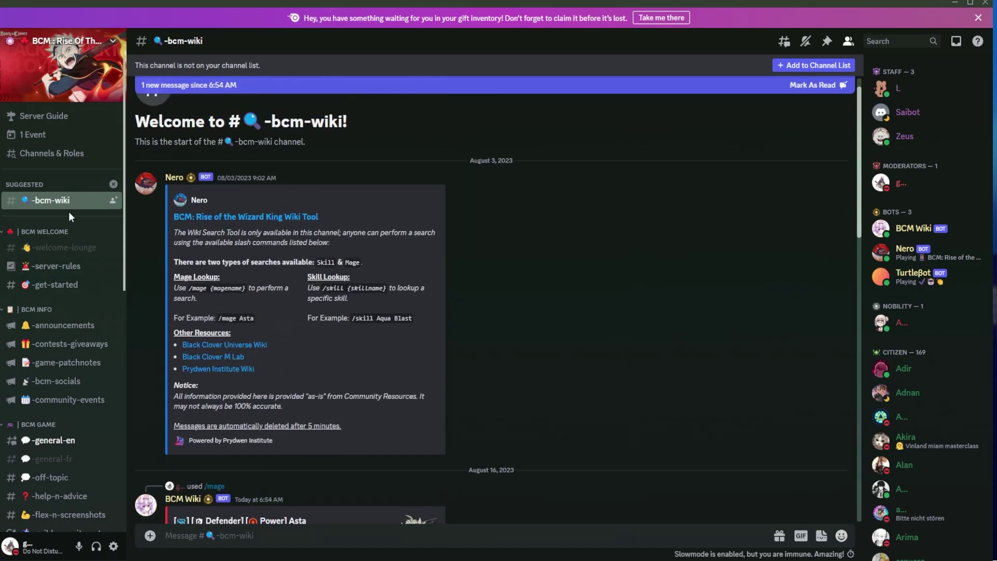